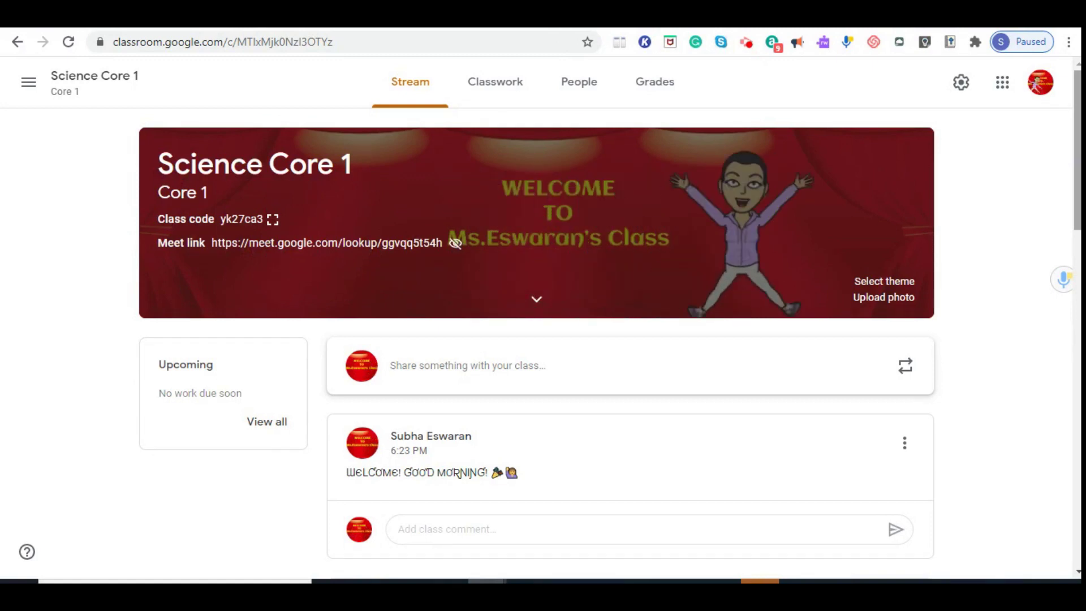
# - Leave the Classroom stream for the CoolFontGenerator.net tab, checking the Text Decorator tab on the way
pyautogui.scroll(-6, 1078, 314)
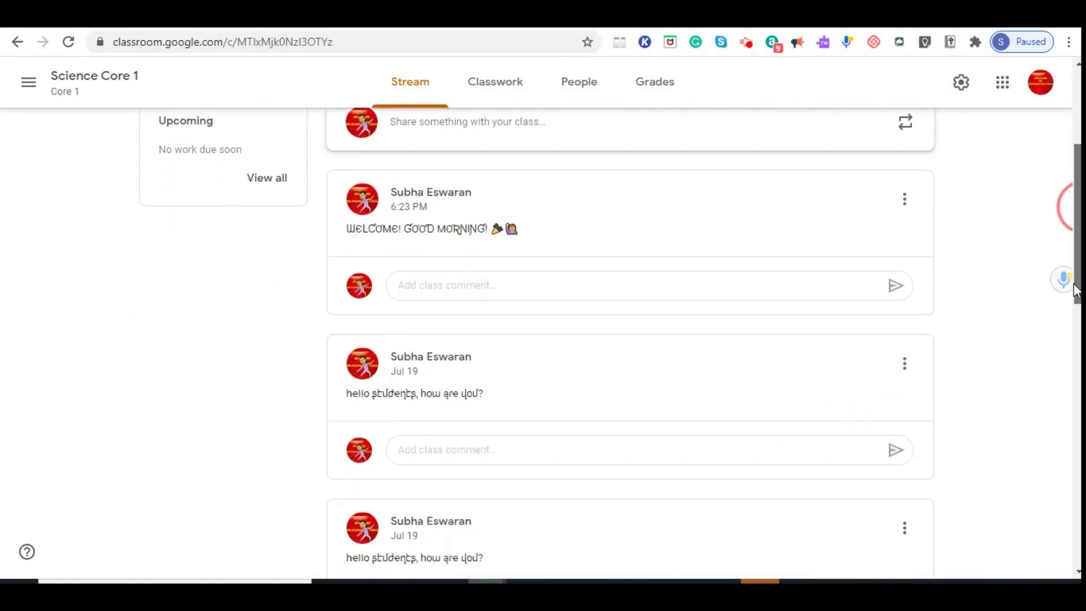
pyautogui.scroll(-5, 1078, 314)
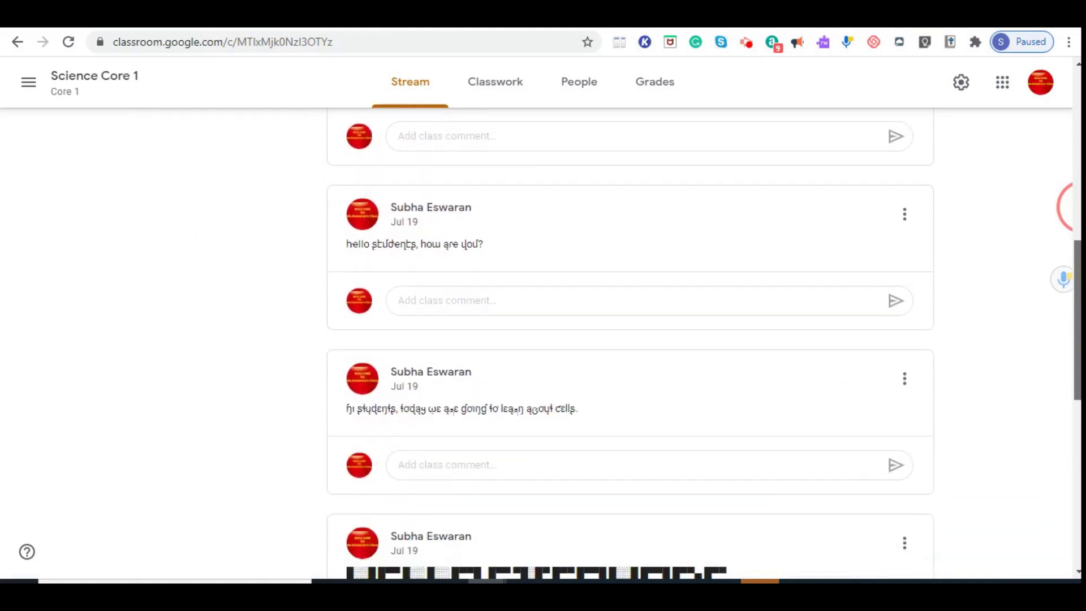
pyautogui.scroll(-4, 705, 345)
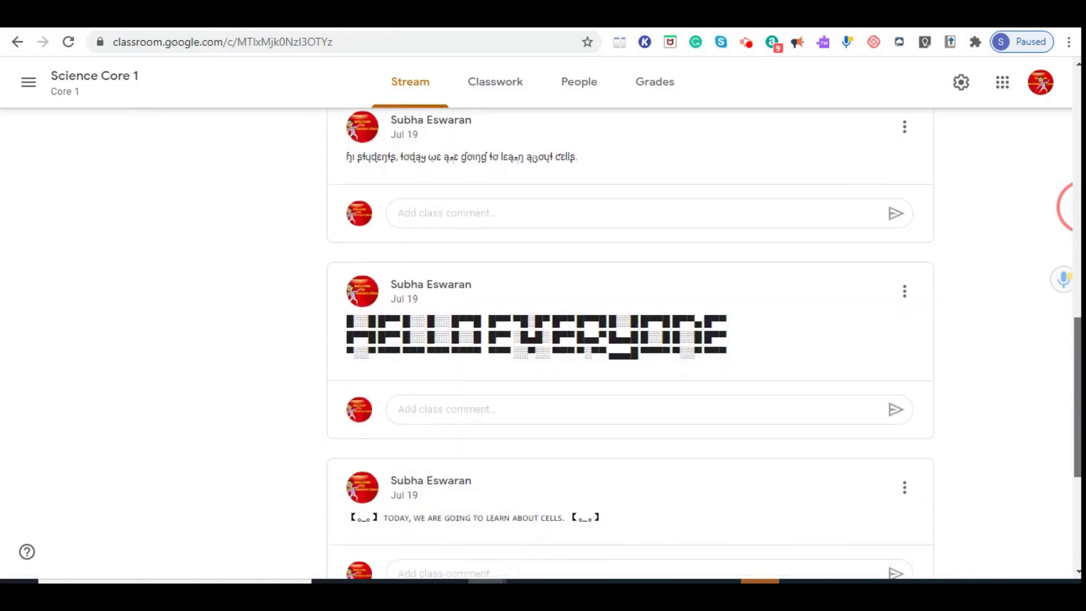
pyautogui.scroll(-2, 705, 344)
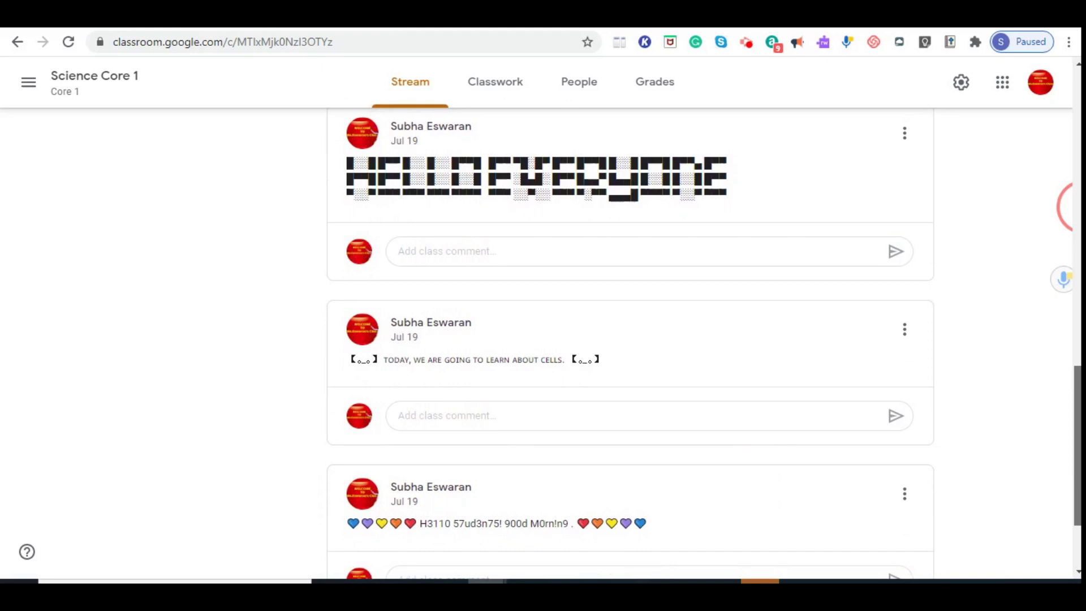
pyautogui.scroll(-2, 704, 344)
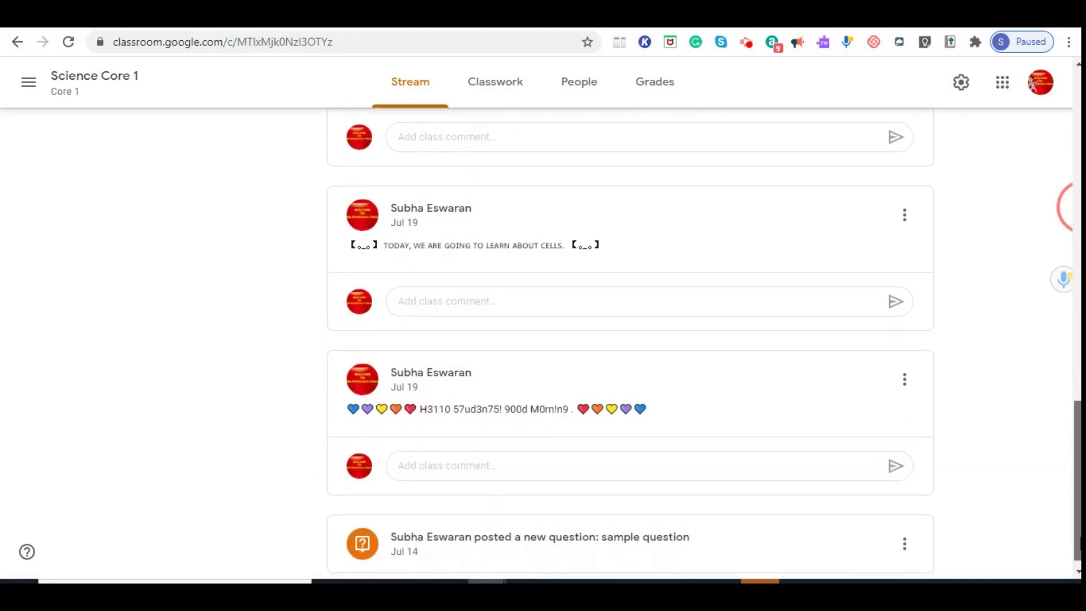
pyautogui.scroll(13, 630, 340)
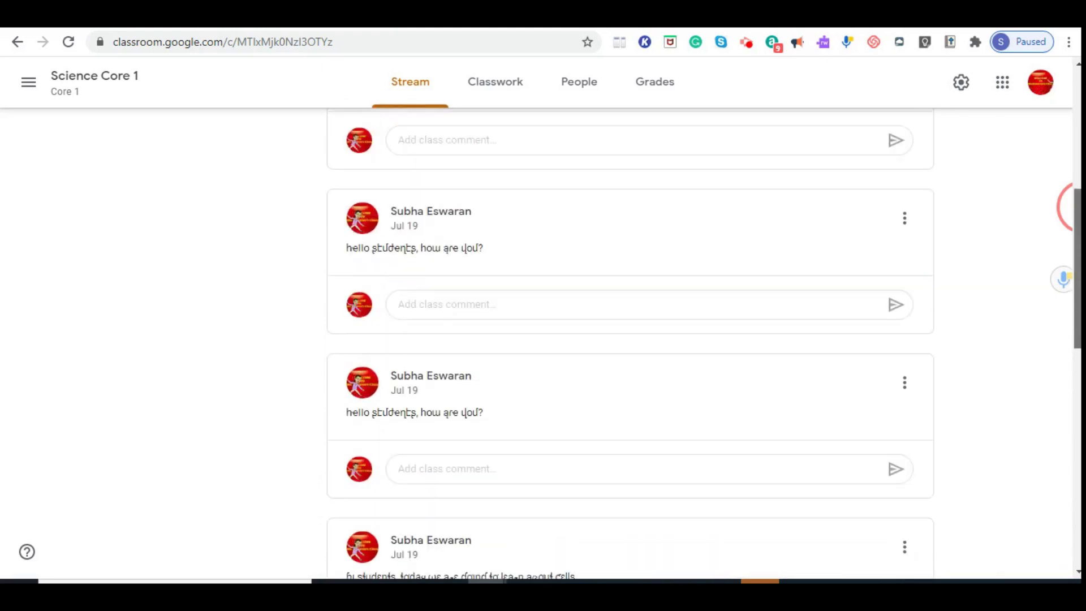
pyautogui.scroll(3, 631, 340)
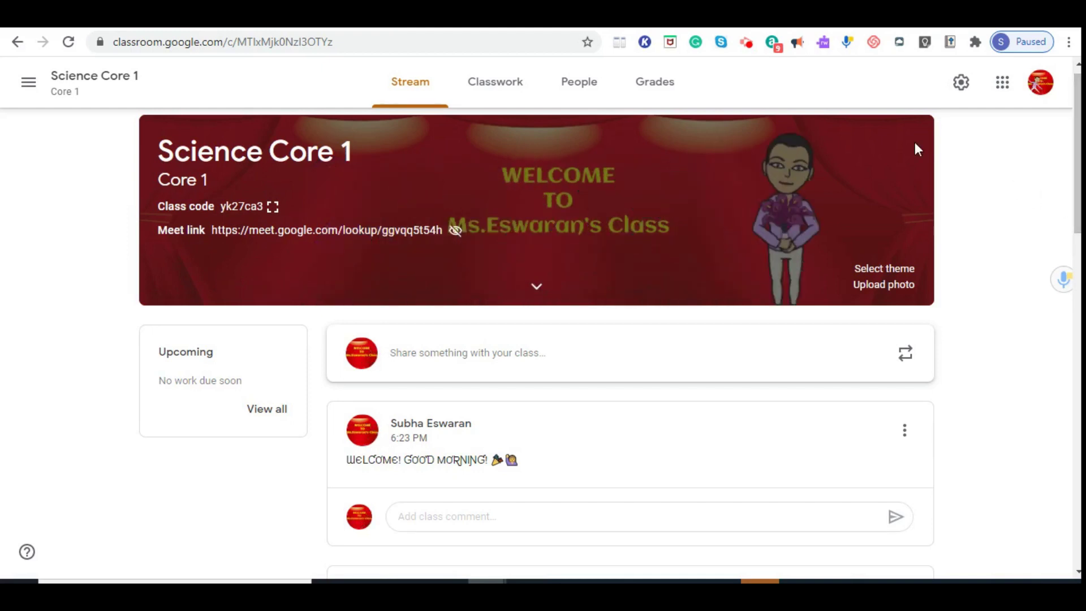
pyautogui.hotkey('ctrl', 'Tab')
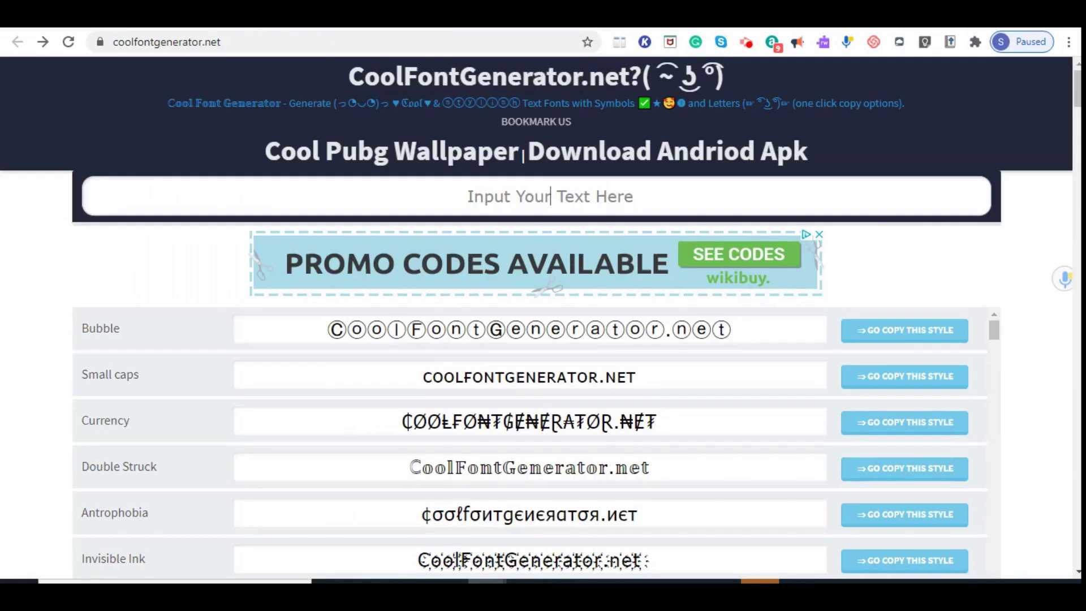
pyautogui.moveTo(50, 560)
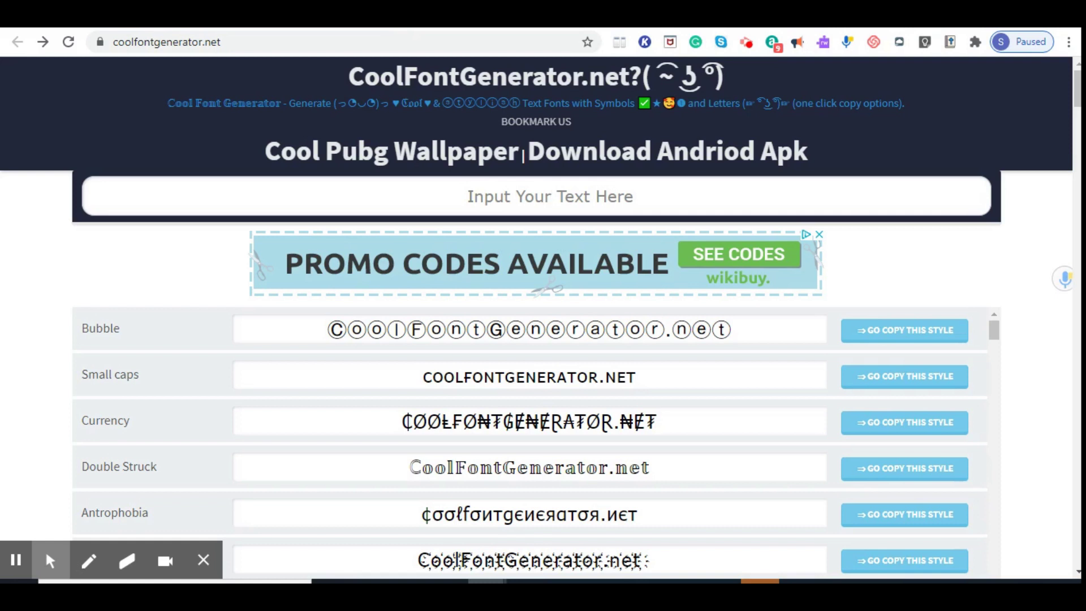
pyautogui.hotkey('ctrl', 'Tab')
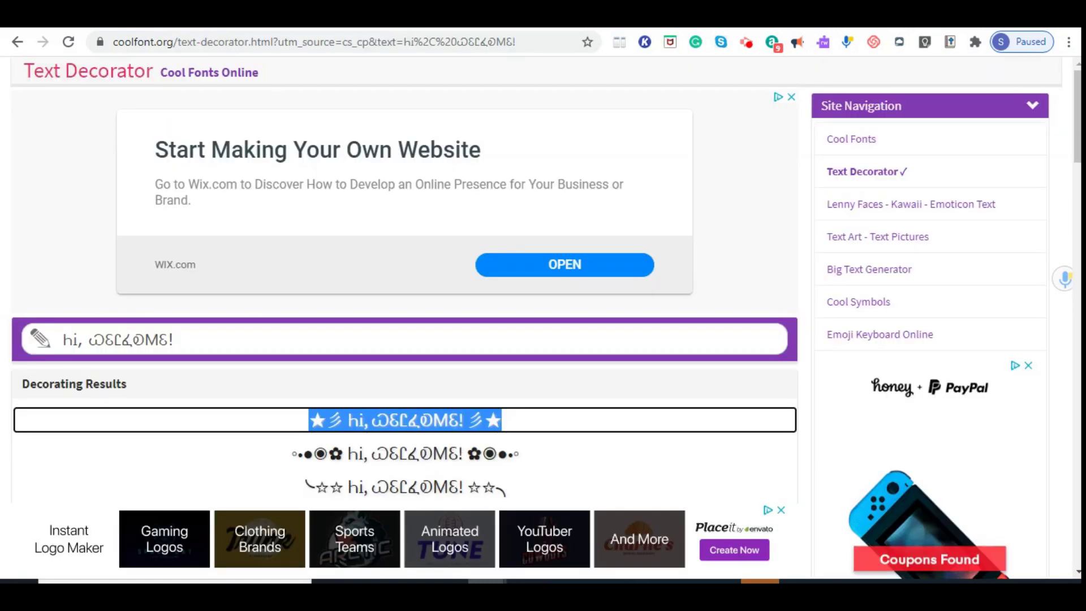
pyautogui.hotkey('ctrl', 'shift', 'Tab')
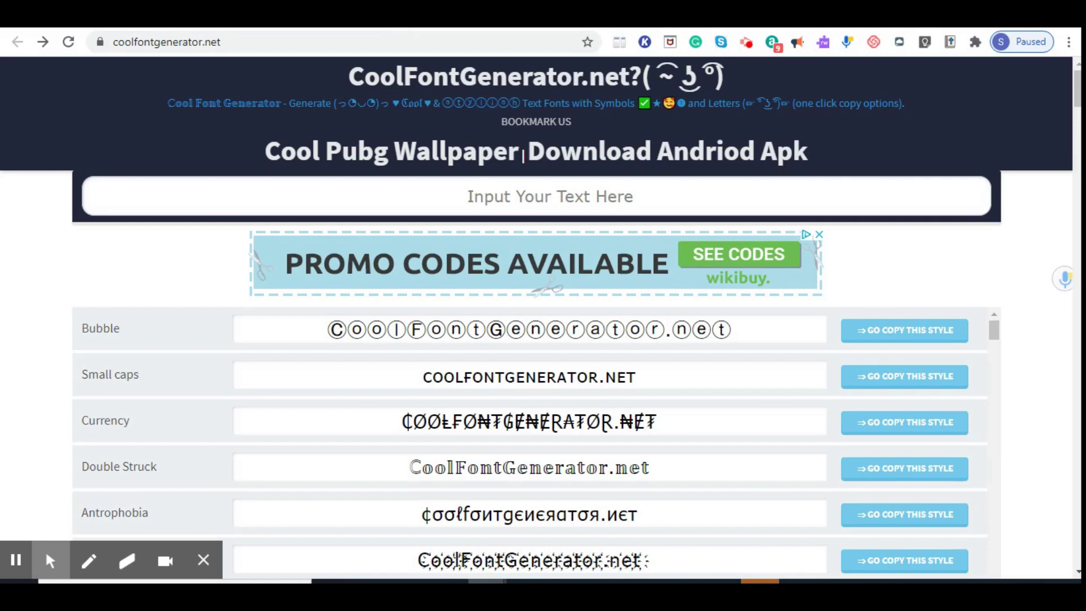
# - Type 'Hi! Students' into the font generator's input box, correcting typos along the way
pyautogui.write('h')
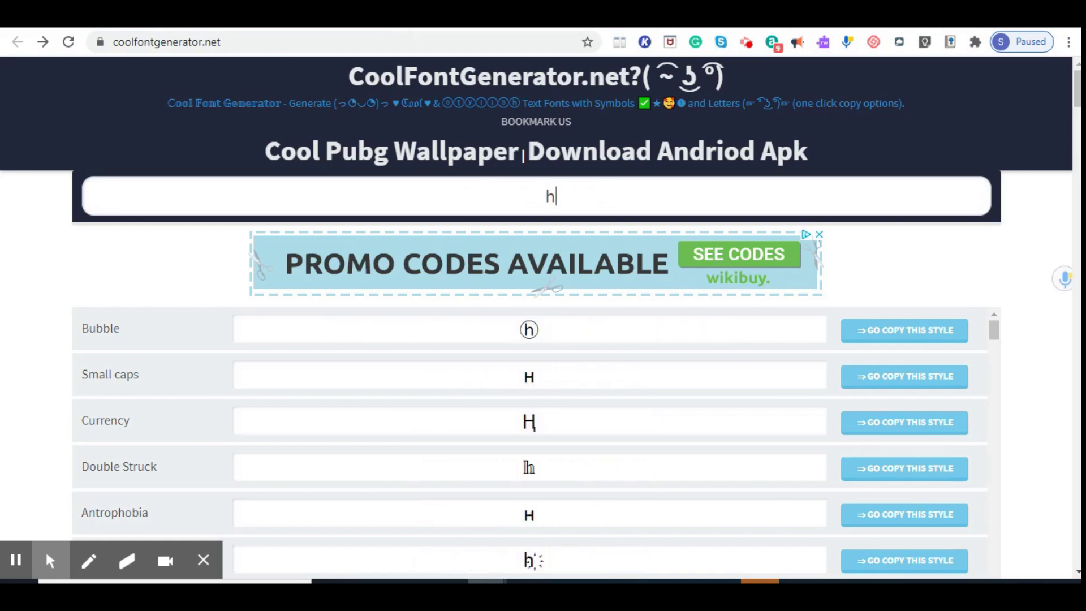
pyautogui.press('BackSpace')
pyautogui.write('Hi')
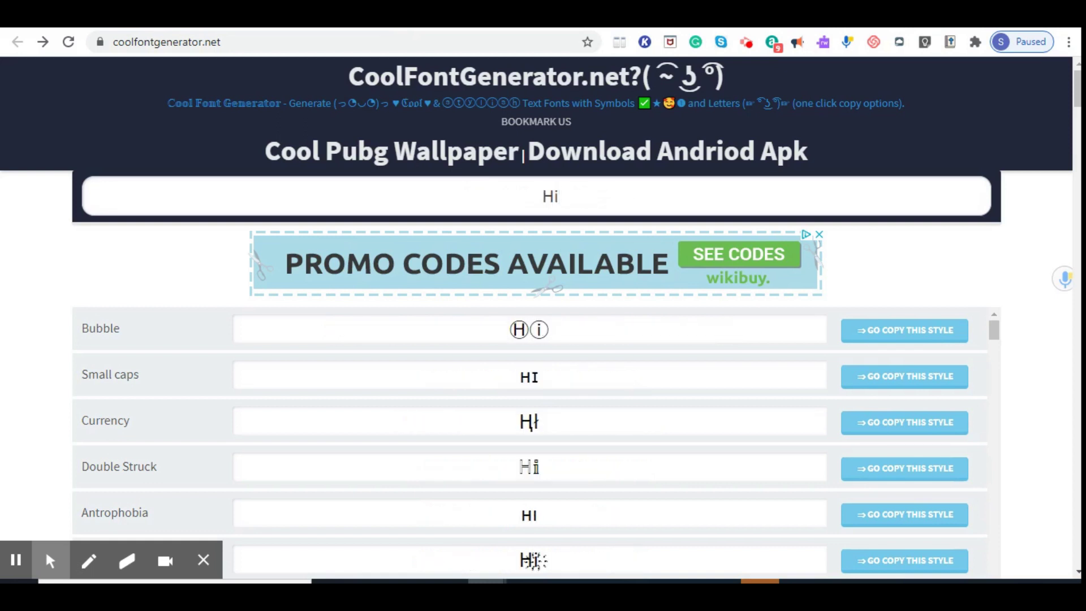
pyautogui.write('!')
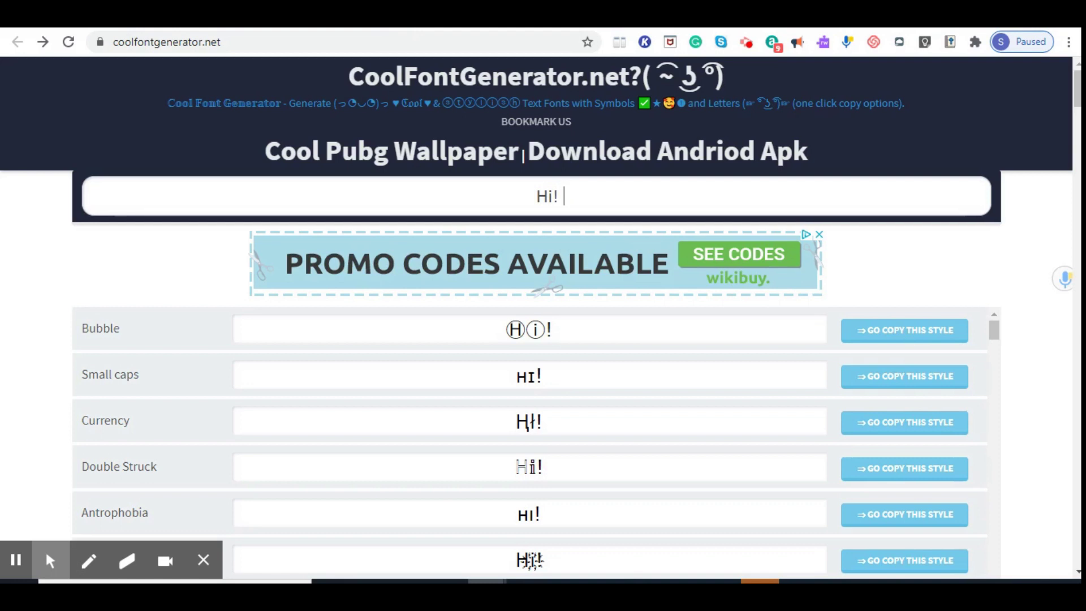
pyautogui.write(' Sgt')
pyautogui.press('BackSpace')
pyautogui.press('BackSpace')
pyautogui.write('t')
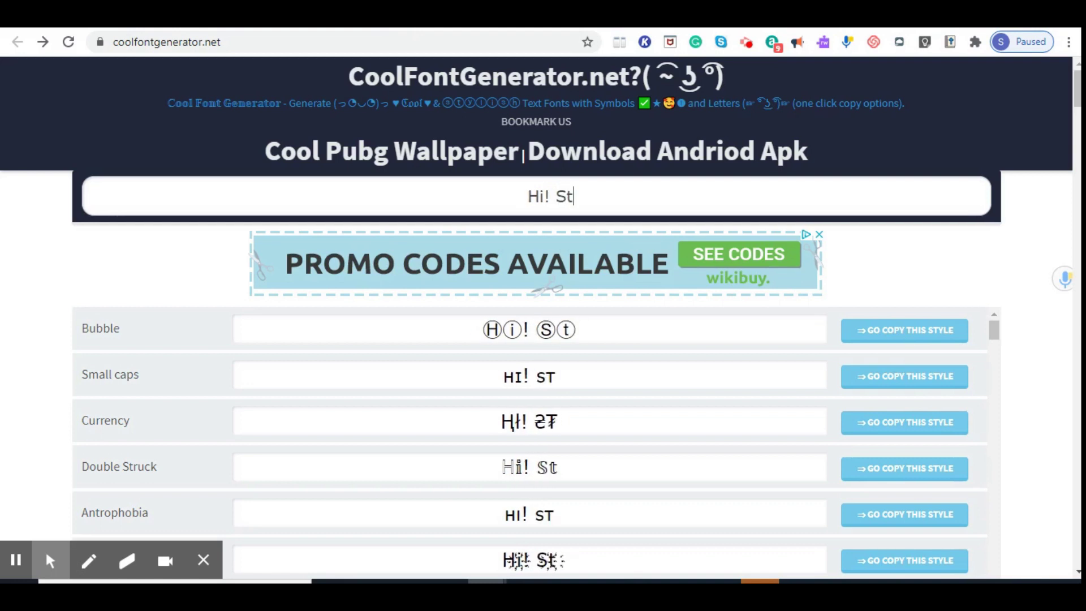
pyautogui.write('udents')
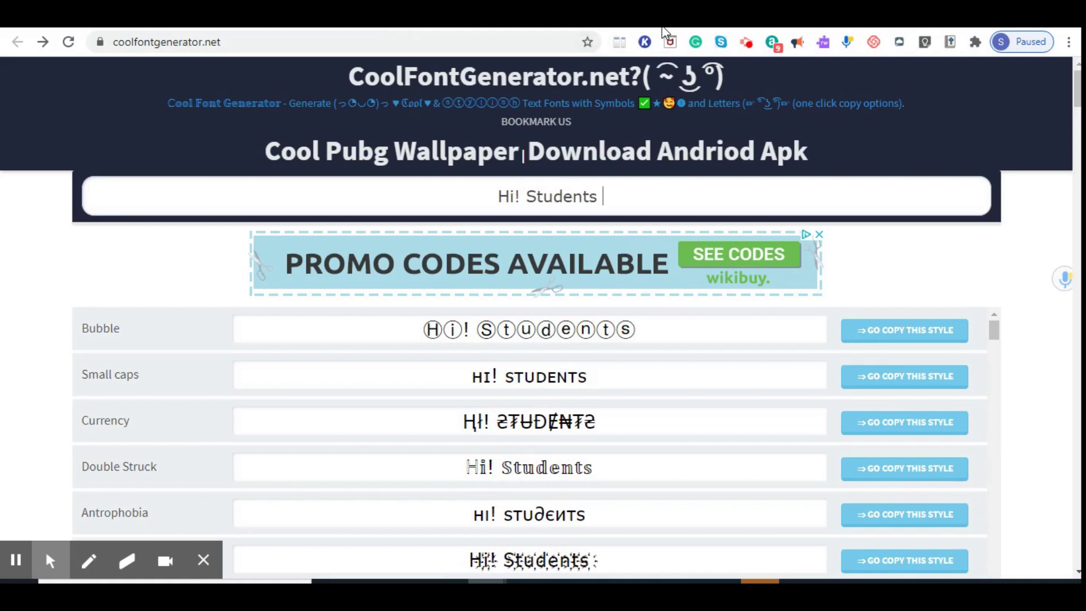
# - Scroll past the Fancy style list down to the 'Click on a symbol to insert it' grid
pyautogui.moveTo(1077, 87); pyautogui.dragTo(1078, 104)
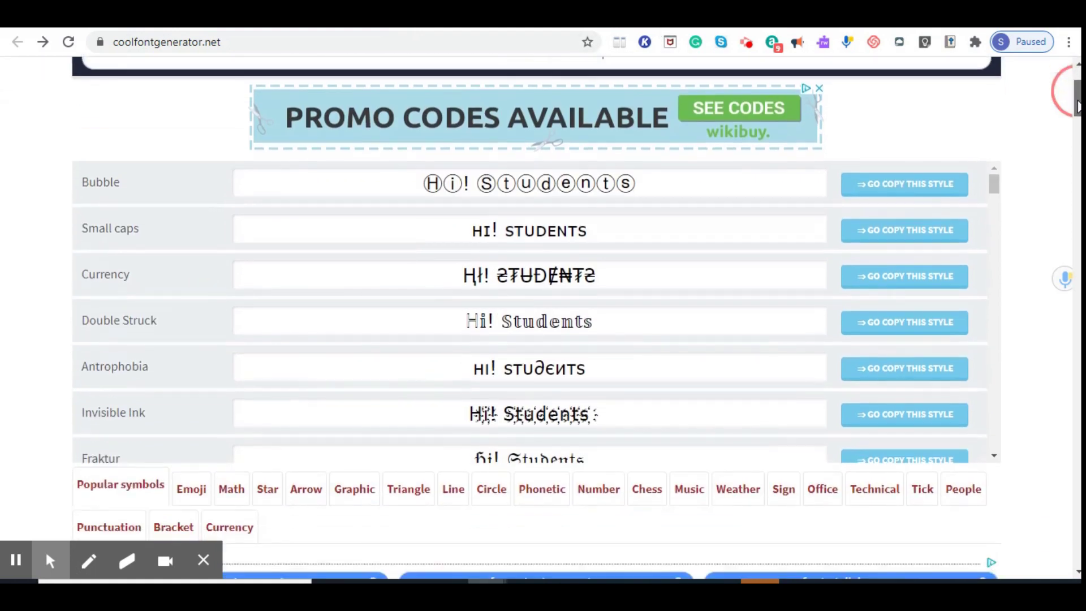
pyautogui.moveTo(997, 192); pyautogui.dragTo(996, 244)
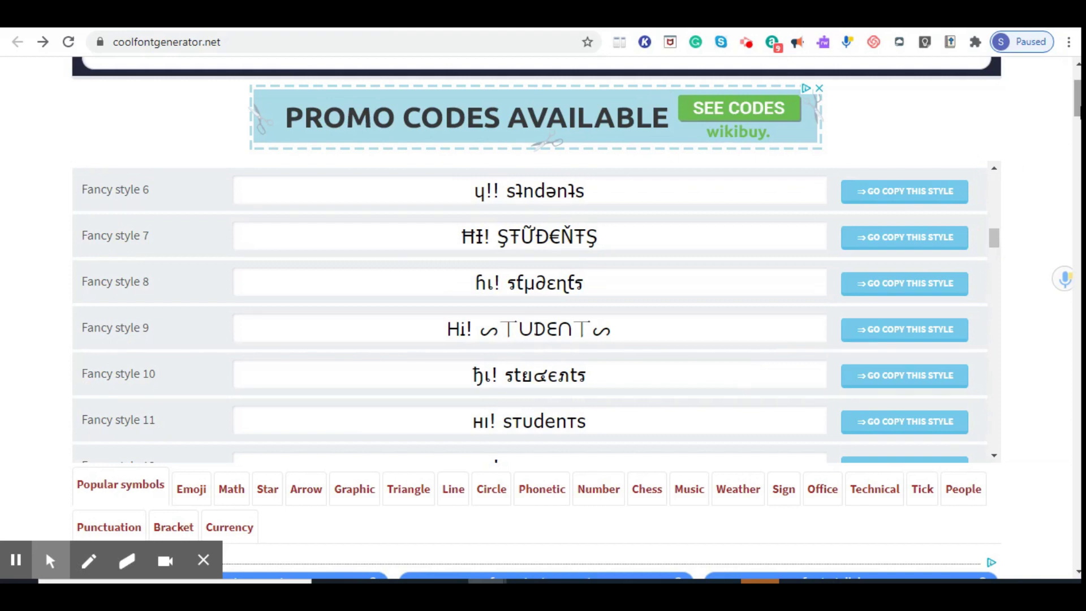
pyautogui.moveTo(1078, 107); pyautogui.dragTo(1078, 132)
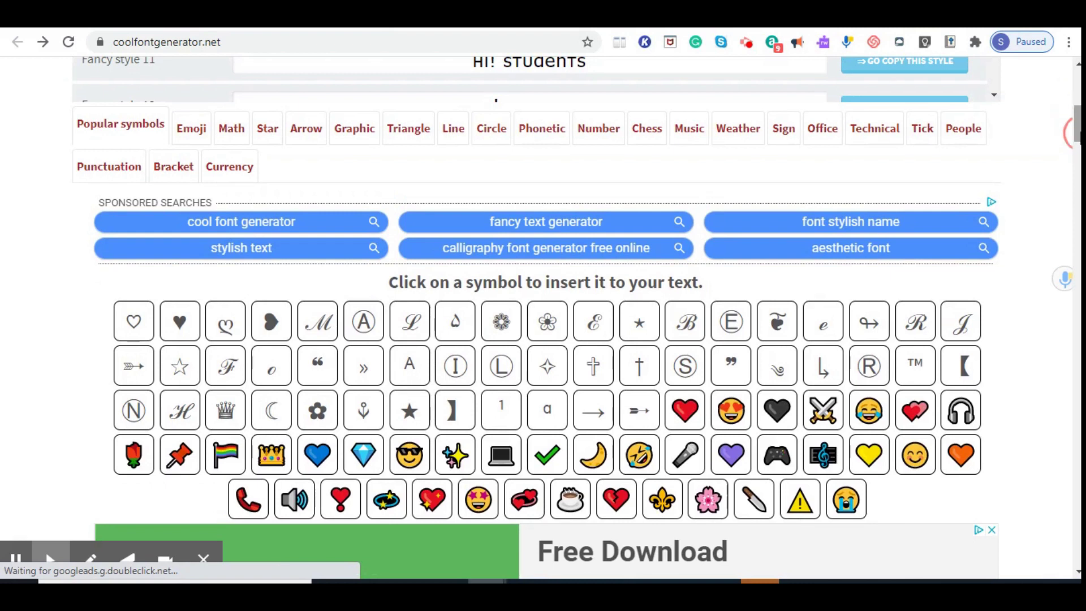
# - Append the person-gesturing emoji from the Emoji symbols to 'Hi! Students'
pyautogui.click(195, 130)
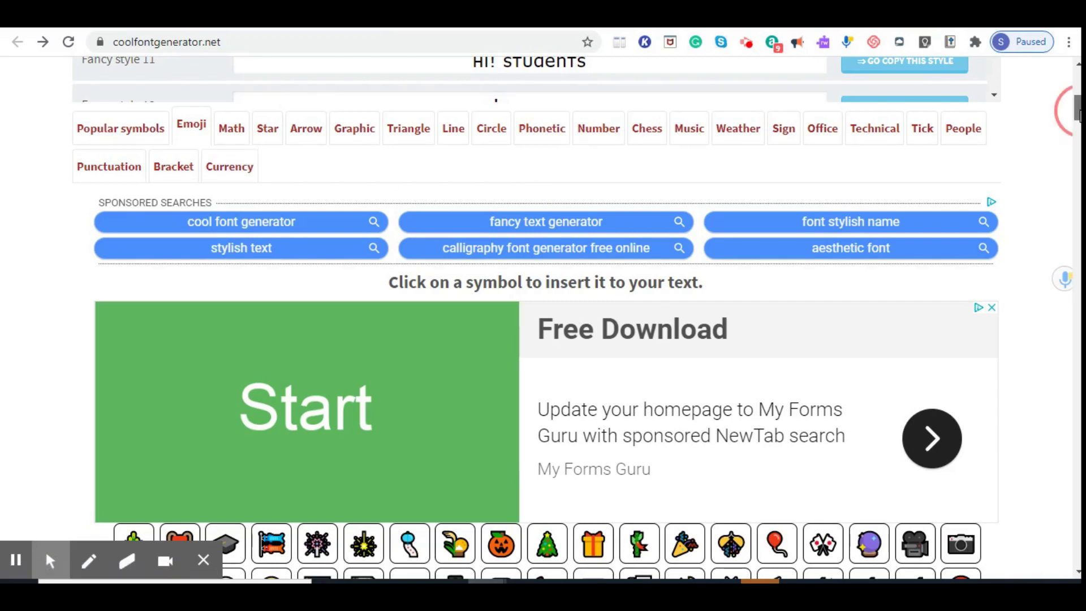
pyautogui.moveTo(1079, 116); pyautogui.dragTo(1079, 273)
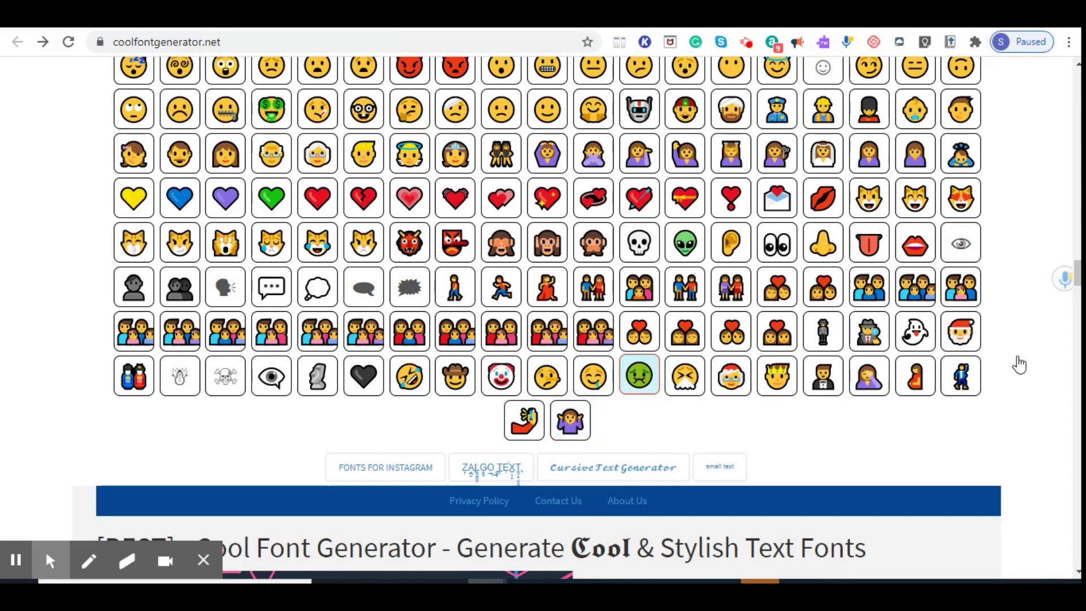
pyautogui.moveTo(1079, 273); pyautogui.dragTo(1079, 69)
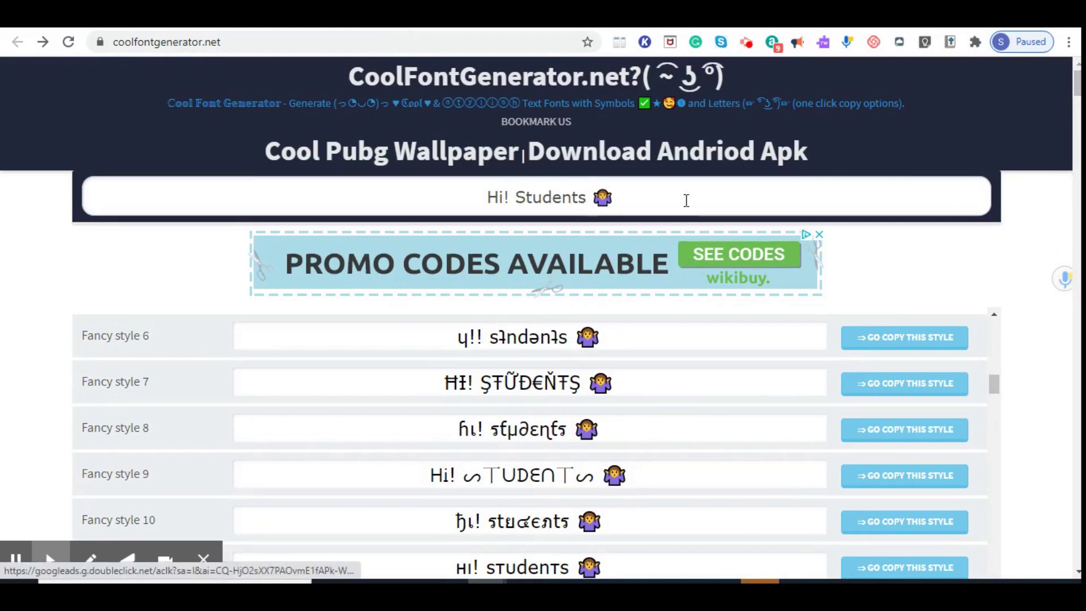
# - Copy the Bold Script 'Hi! Students' with emoji from its copy page
pyautogui.scroll(-3, 535, 311)
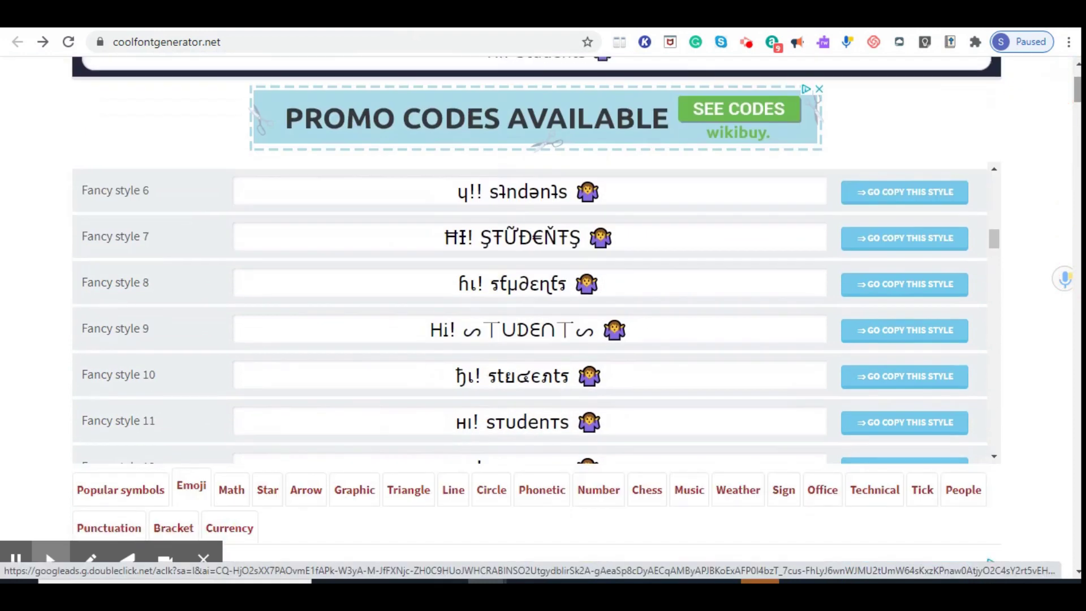
pyautogui.moveTo(999, 237); pyautogui.dragTo(998, 215)
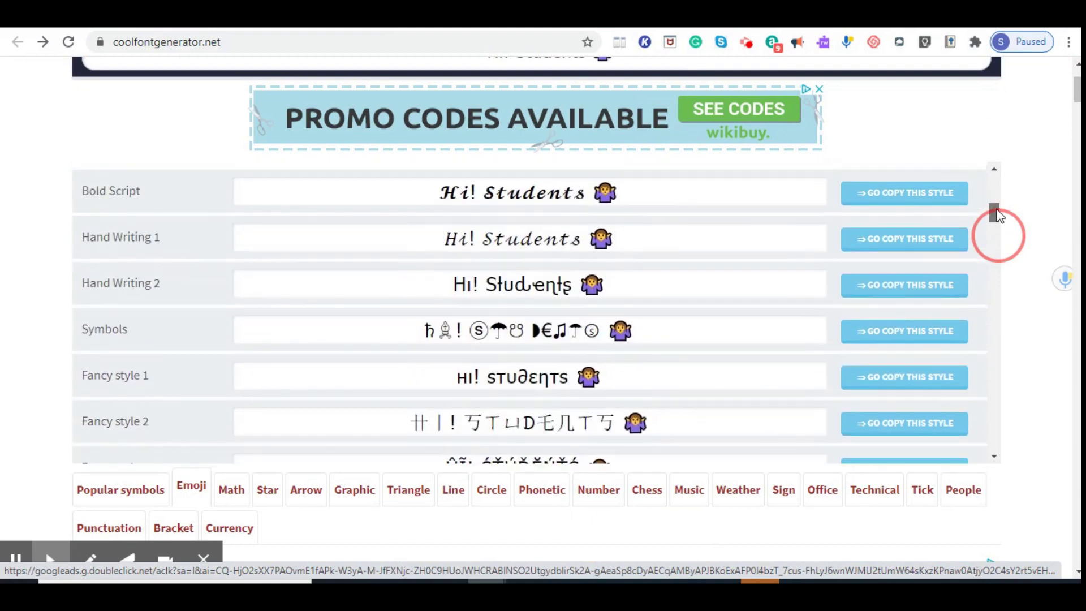
pyautogui.click(873, 199)
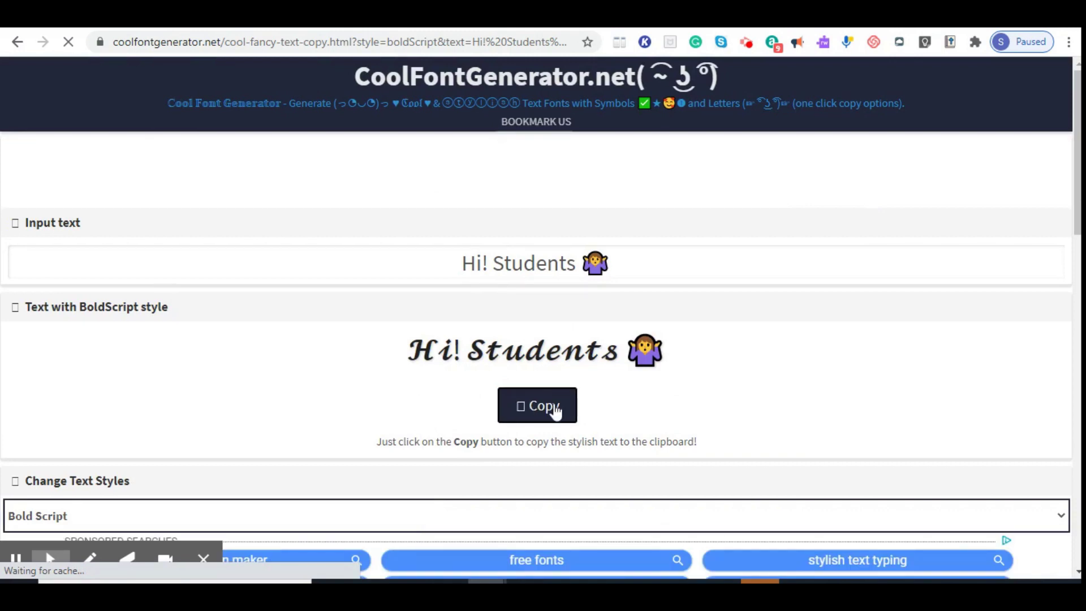
pyautogui.click(538, 411)
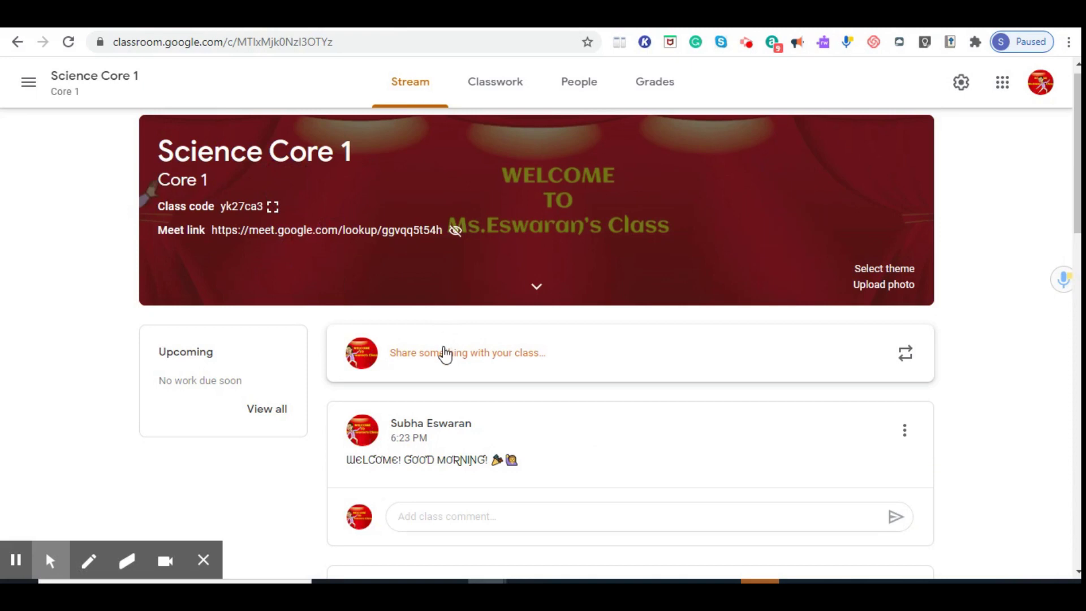
# - Paste the bold-script greeting into a new Science Core 1 announcement and post it
pyautogui.click(446, 359)
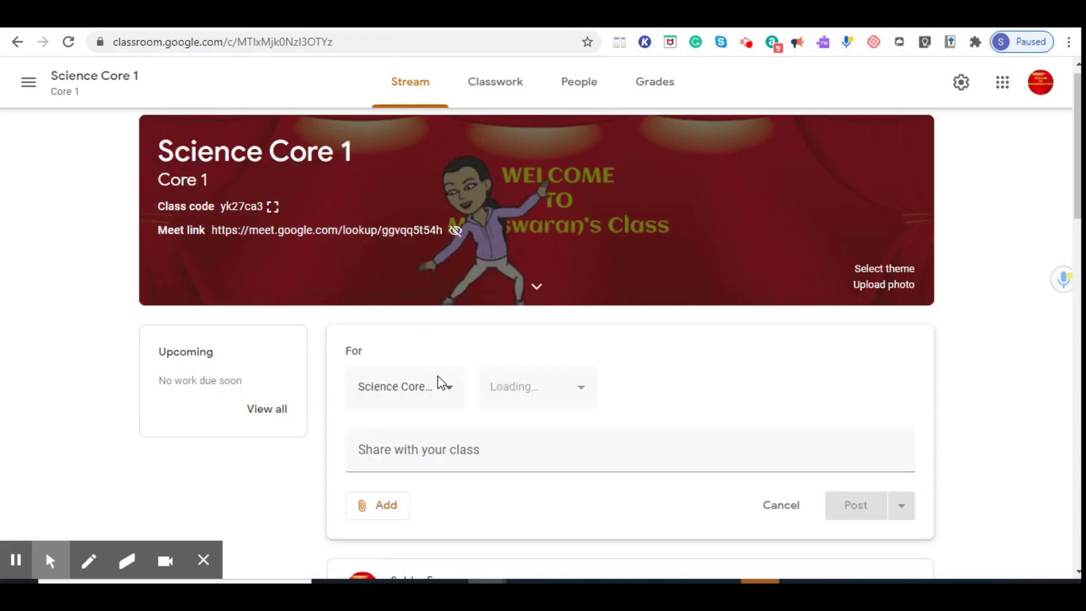
pyautogui.rightClick(421, 464)
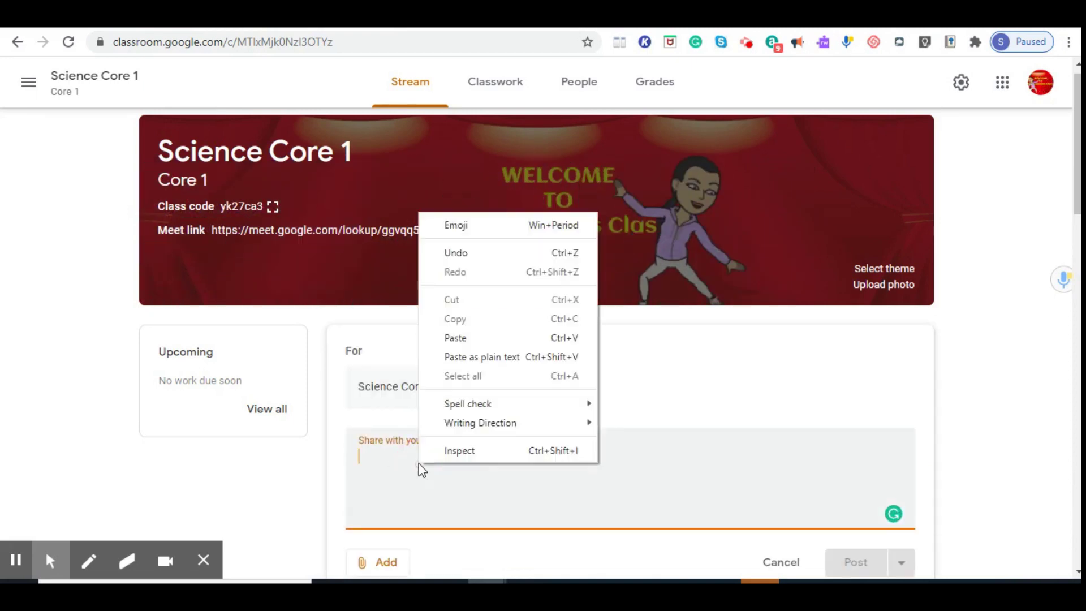
pyautogui.click(455, 338)
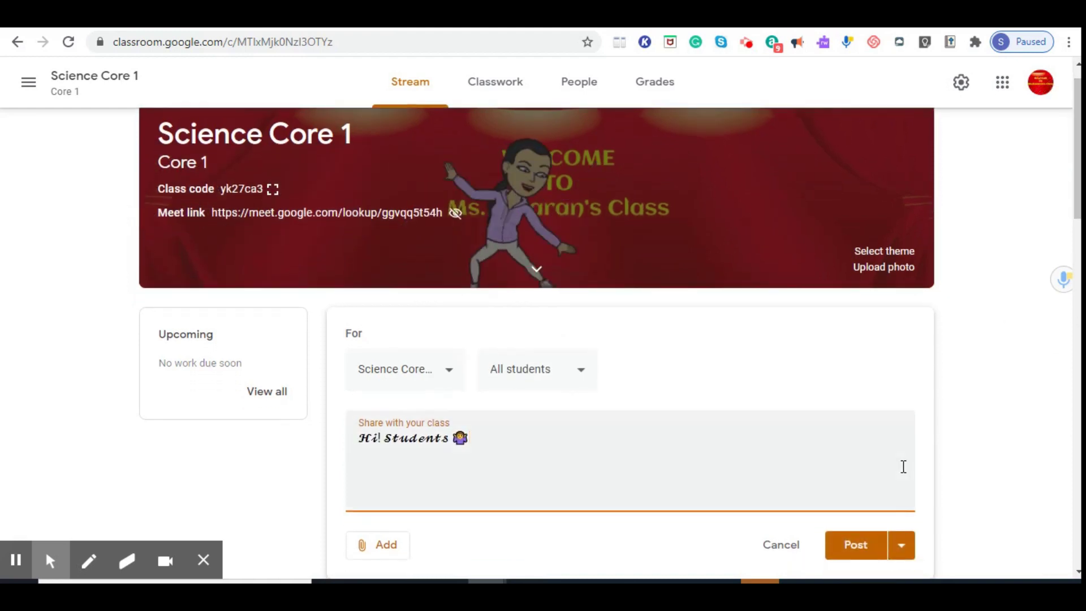
pyautogui.click(859, 552)
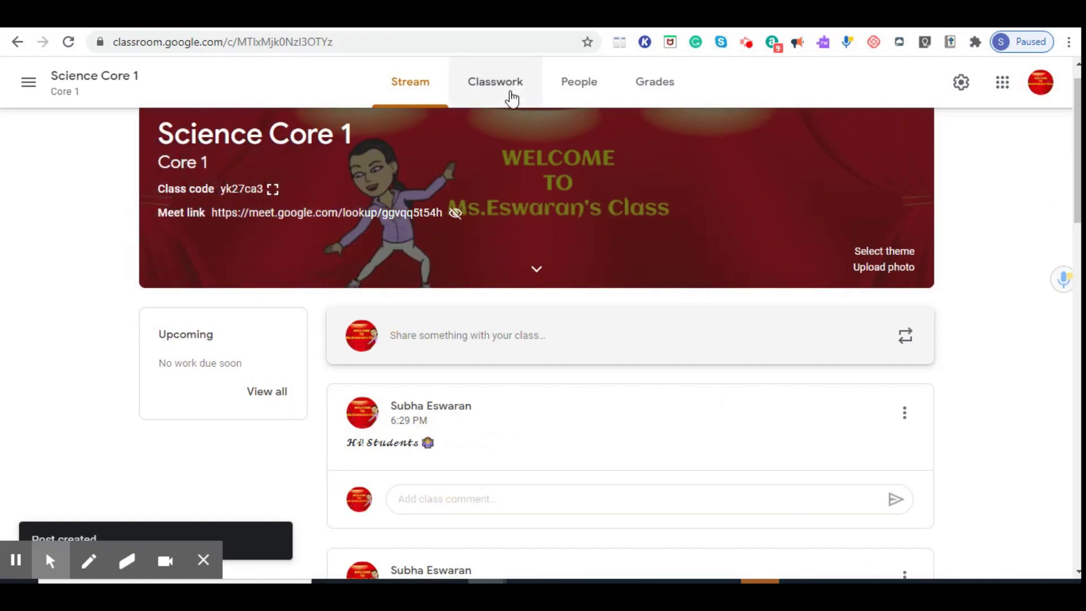
pyautogui.click(507, 96)
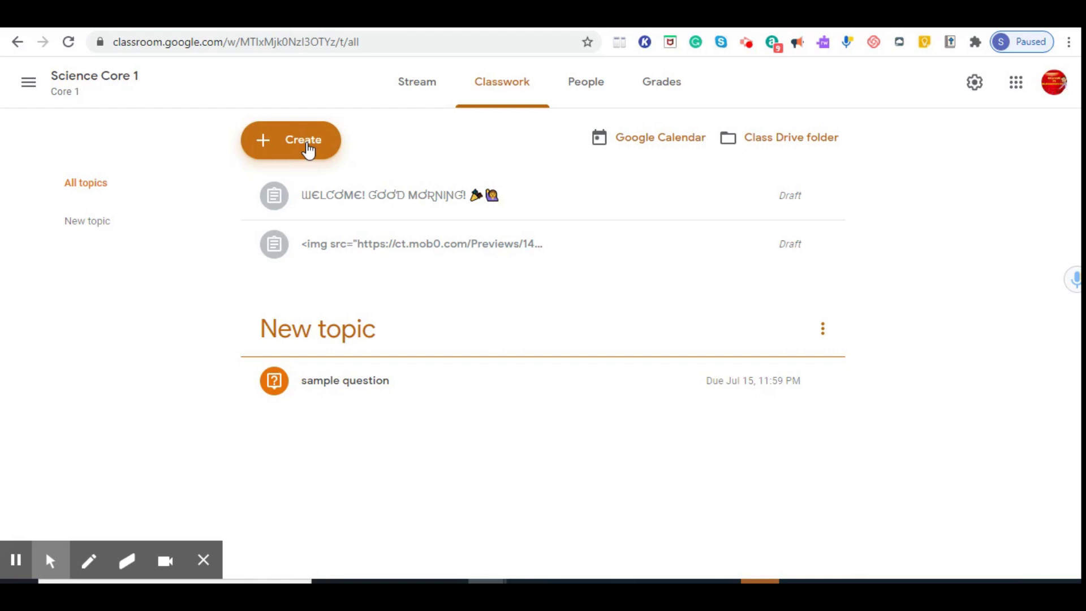
# - Create a new assignment and paste the bold-script 'Hi! Students' greeting as its title
pyautogui.click(307, 146)
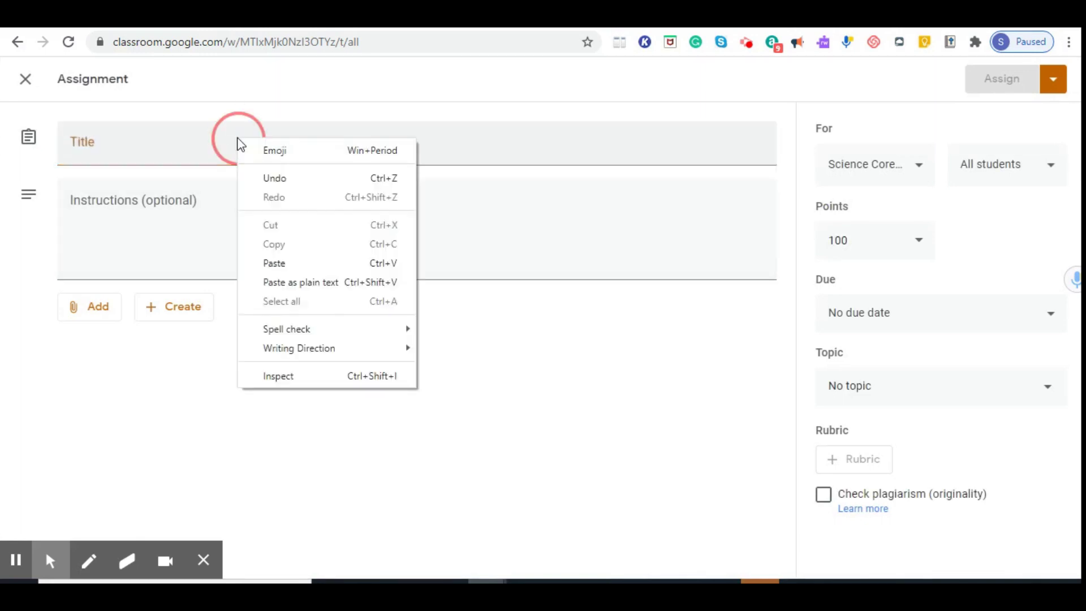
pyautogui.click(272, 267)
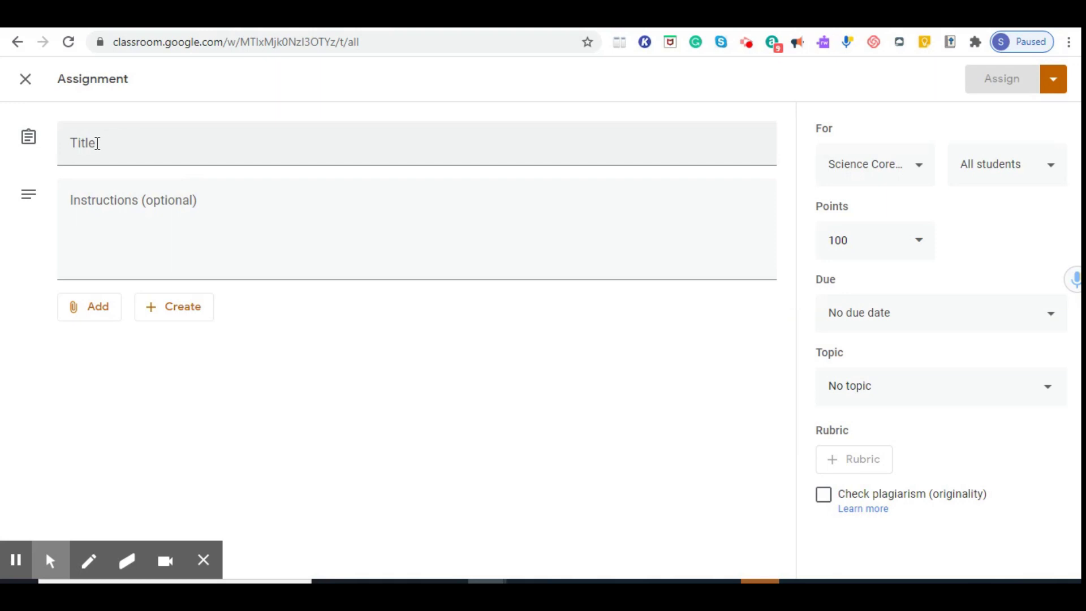
pyautogui.rightClick(97, 144)
pyautogui.click(139, 268)
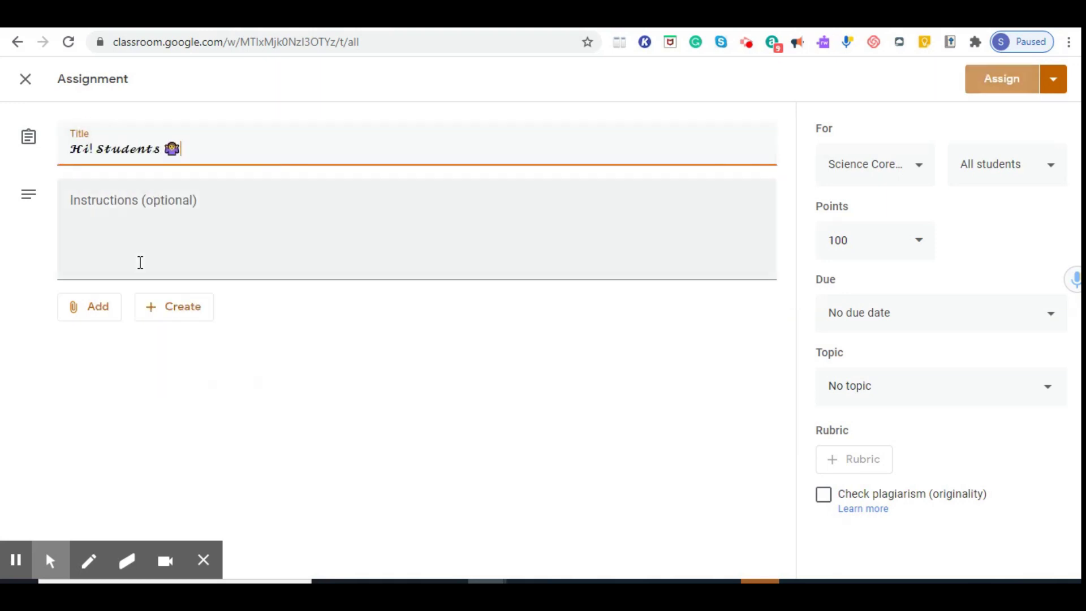